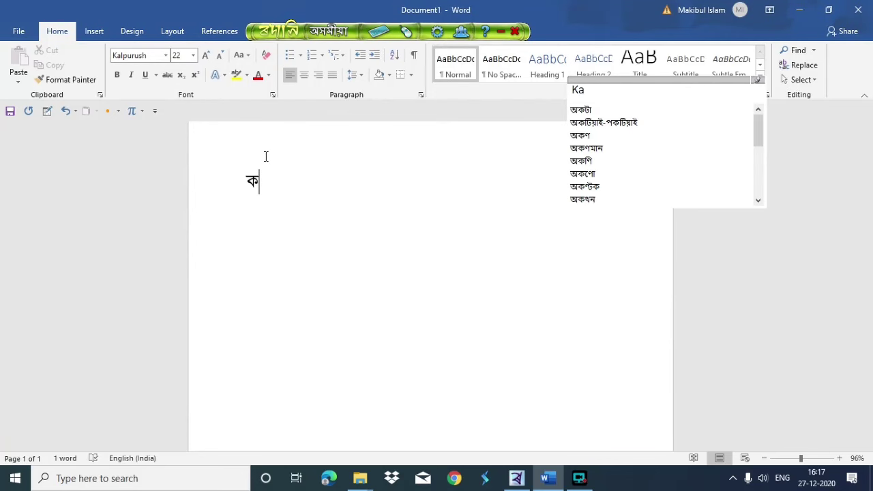
# Phonetically type 'kmpiurat ami keneoi asamiiyaa likhi paari...' in Word, accepting Rodali's Assamese suggestions
pyautogui.write('mpiu')
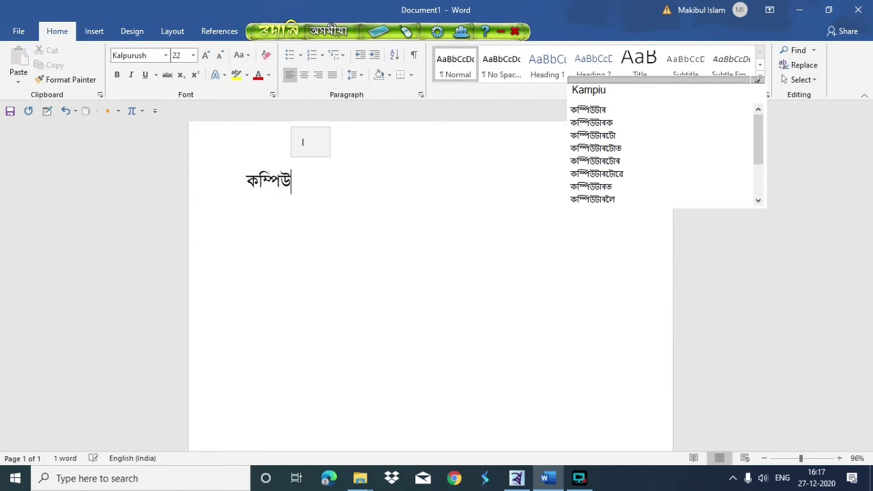
pyautogui.write('Taara')
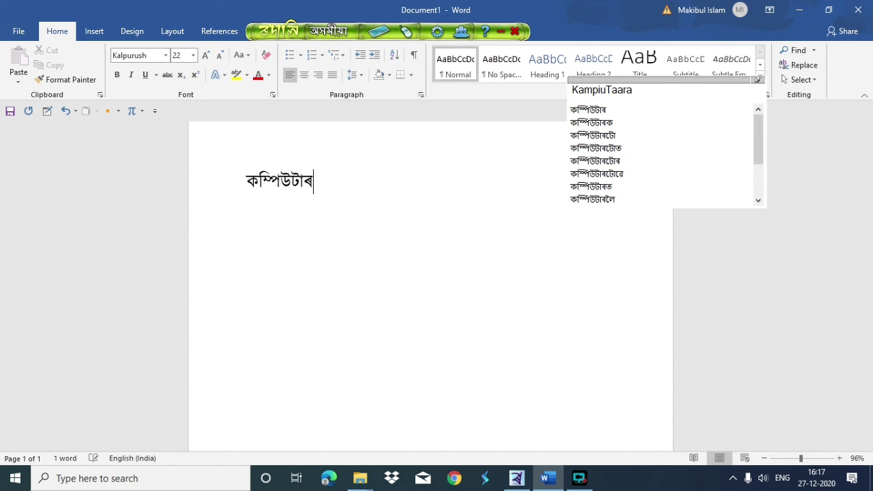
pyautogui.write('t a')
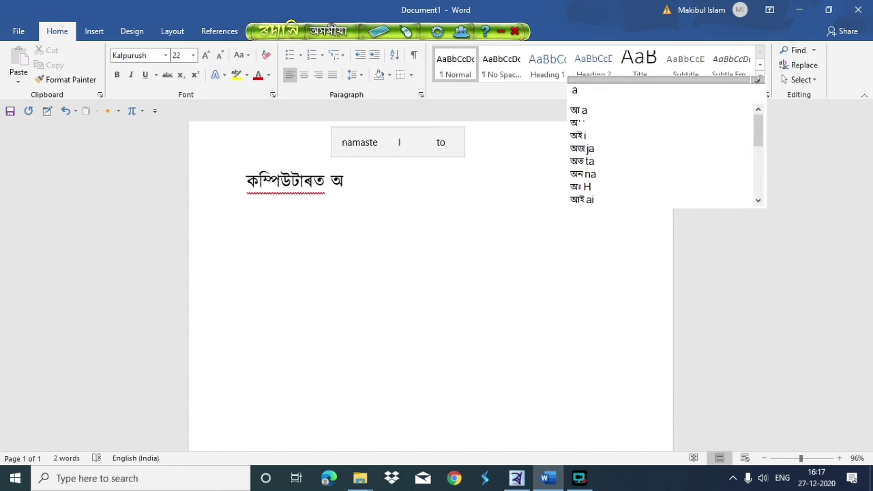
pyautogui.write('mi k')
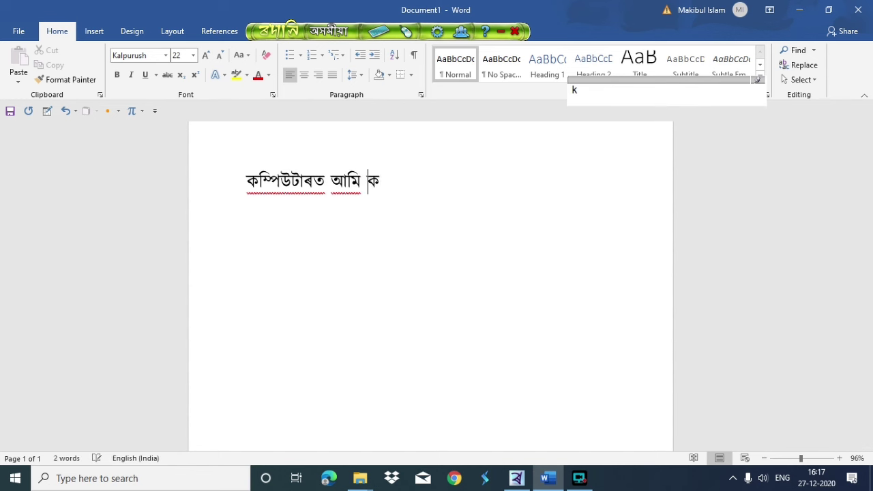
pyautogui.write('ene')
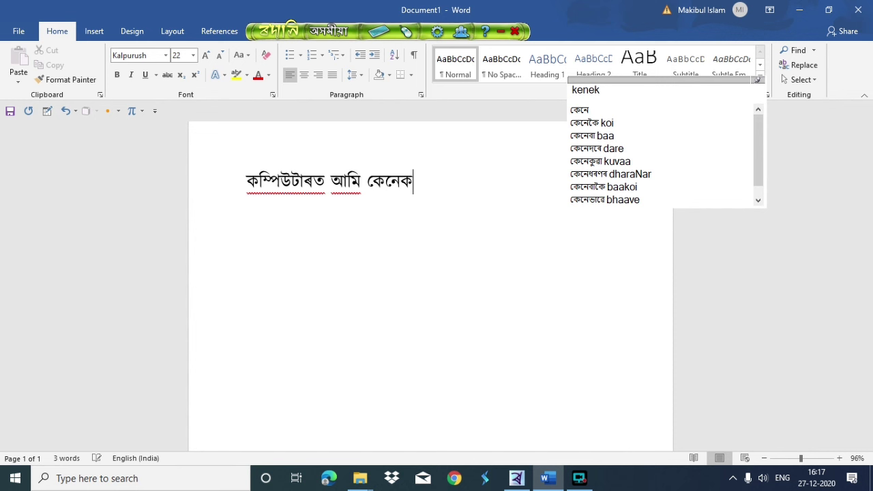
pyautogui.write('oi')
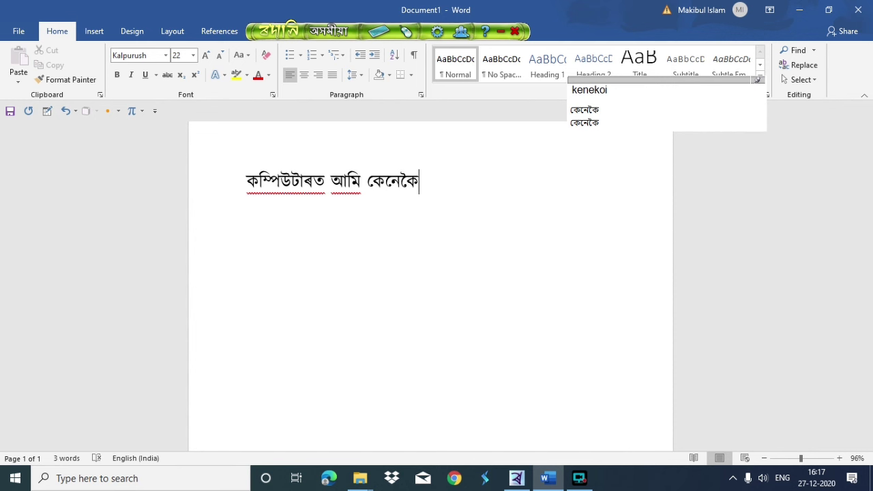
pyautogui.write(' asa')
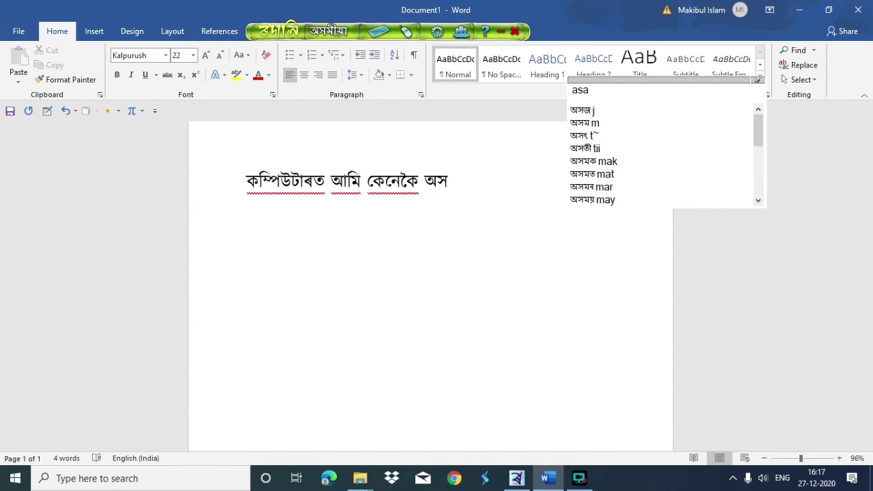
pyautogui.write('miiya')
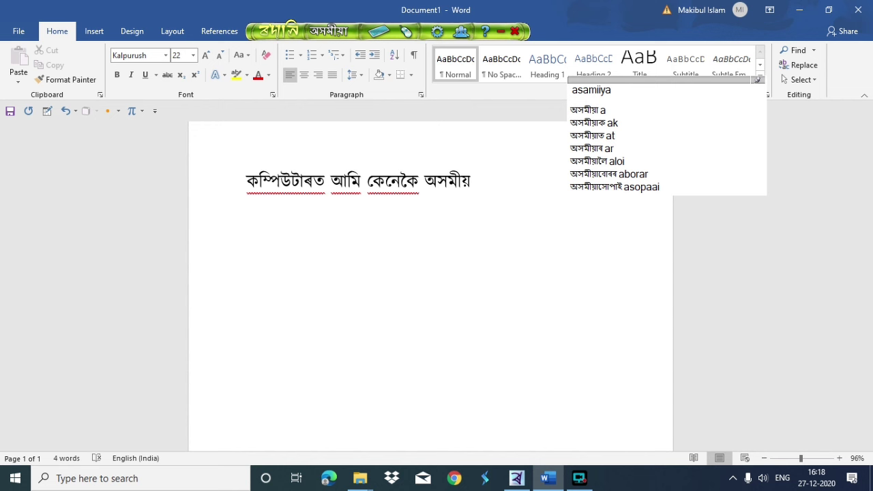
pyautogui.write('a ')
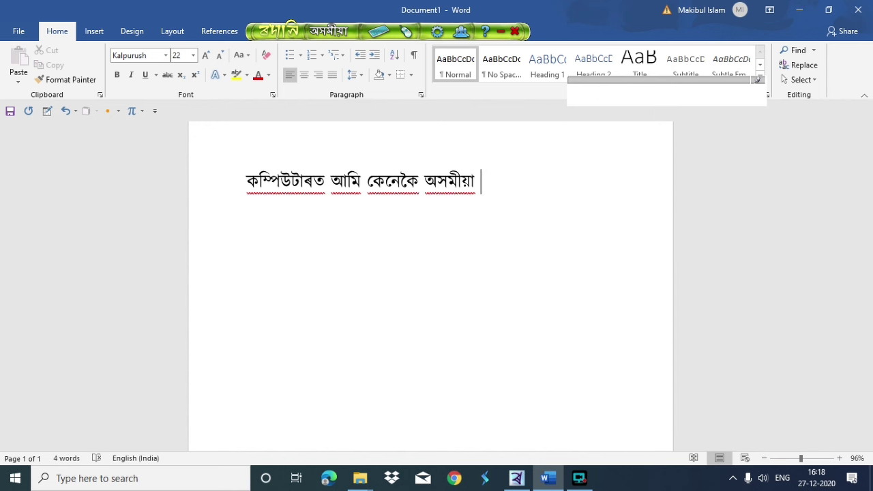
pyautogui.write('likh')
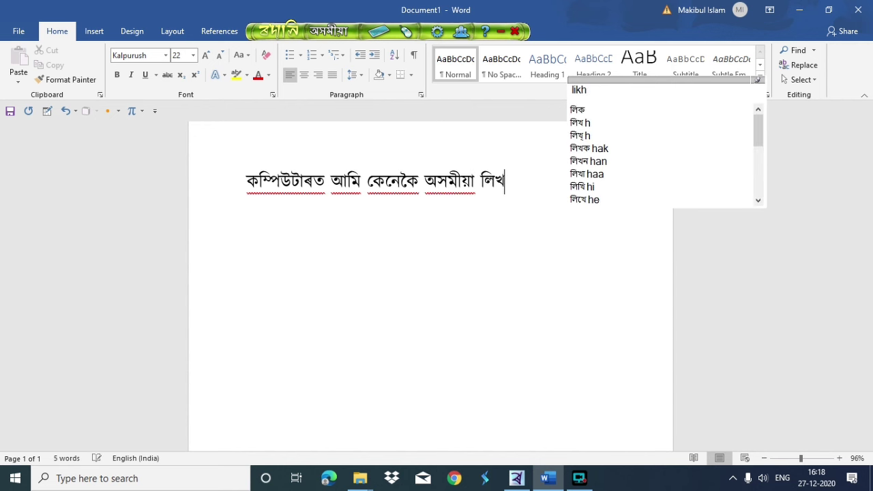
pyautogui.write('i')
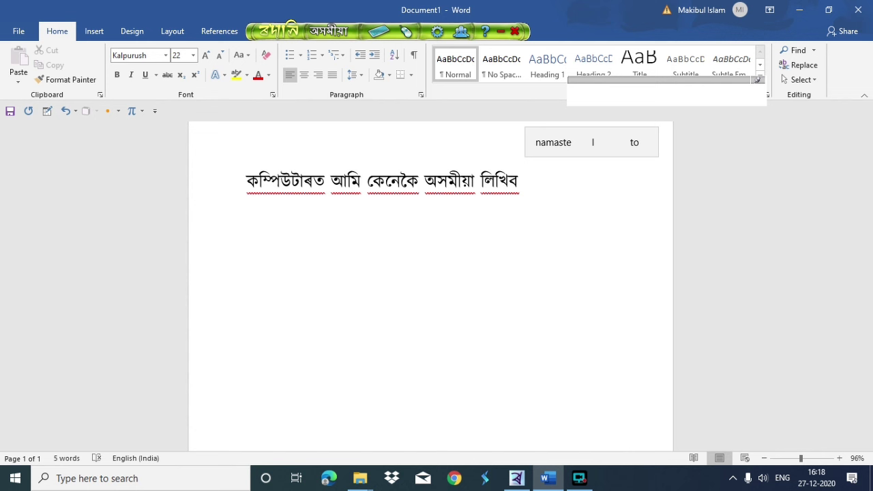
pyautogui.write(' paar')
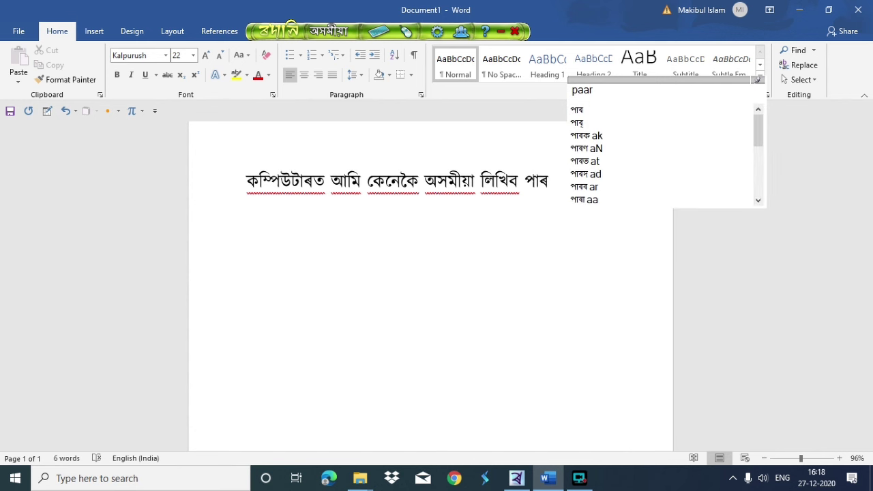
pyautogui.write('i')
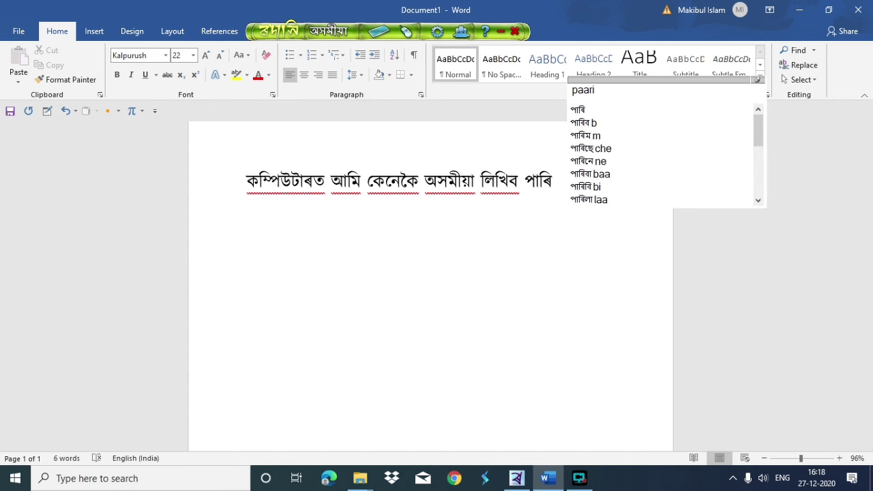
pyautogui.write(' khu')
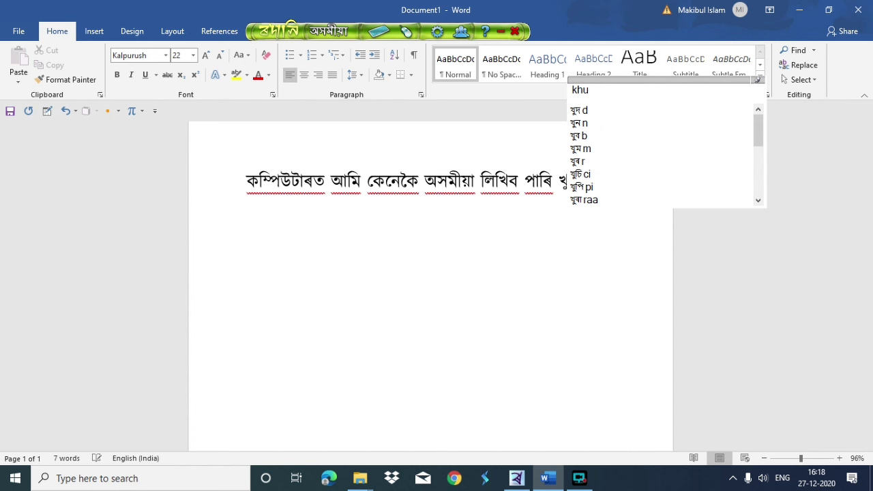
pyautogui.write('b ')
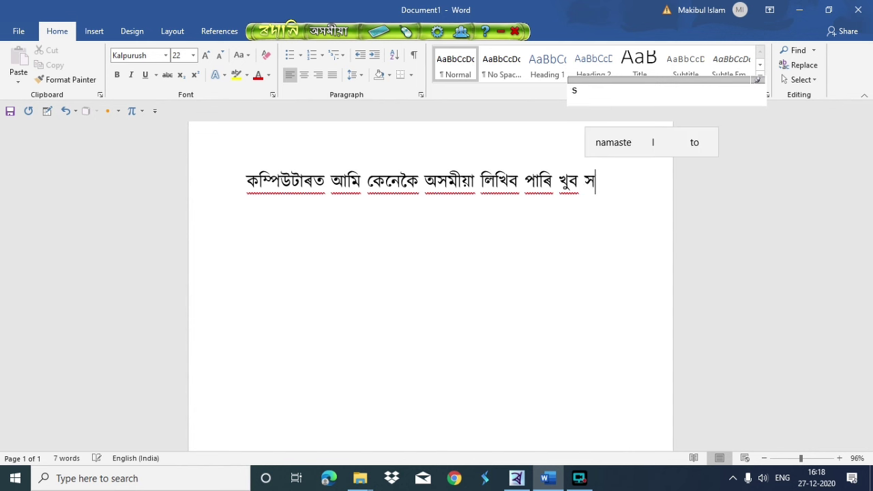
pyautogui.write('a')
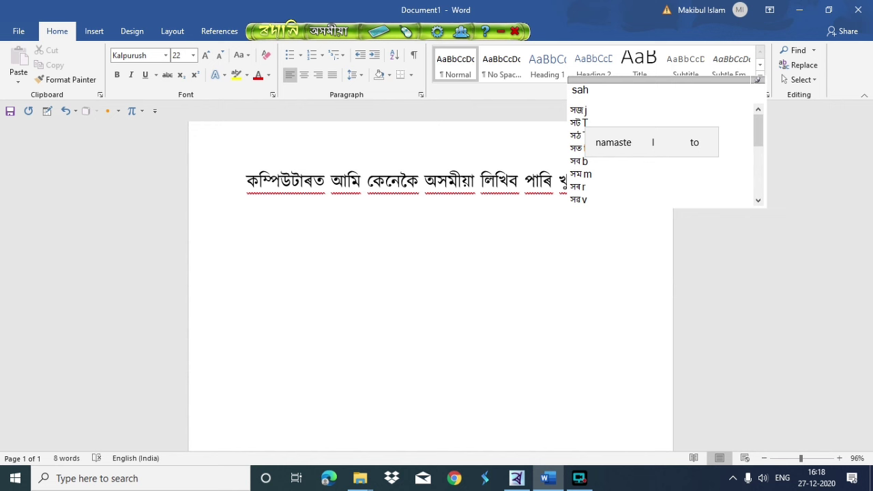
pyautogui.write('ajaja')
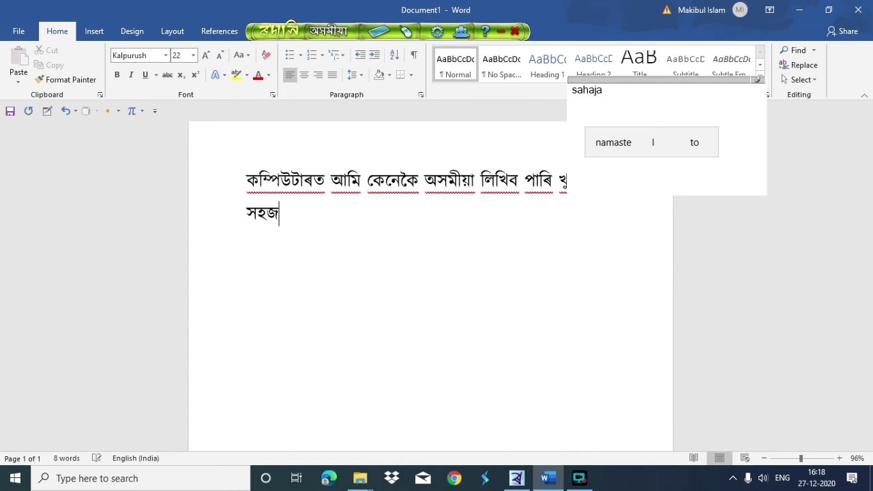
pyautogui.write('te')
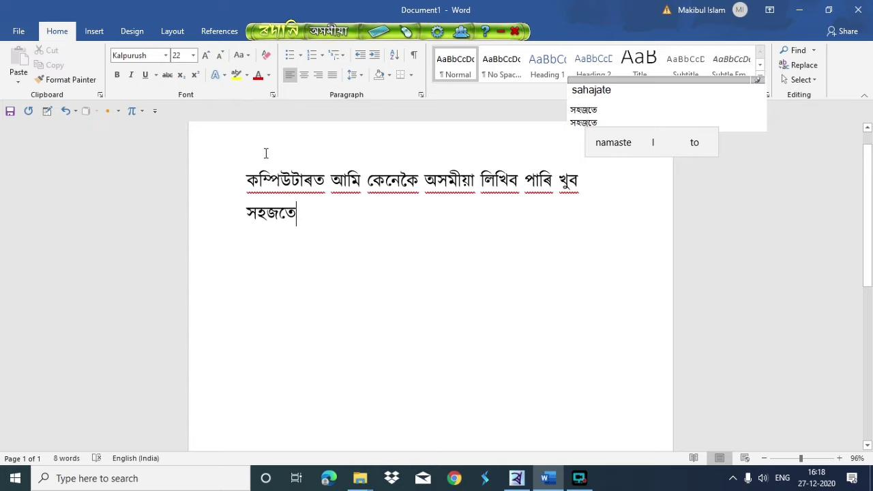
pyautogui.write('rodali ')
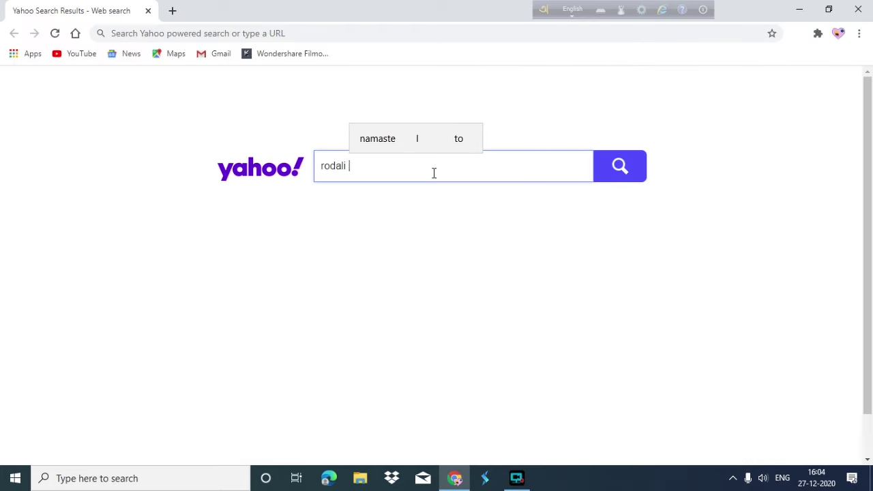
pyautogui.write('assamese keyb')
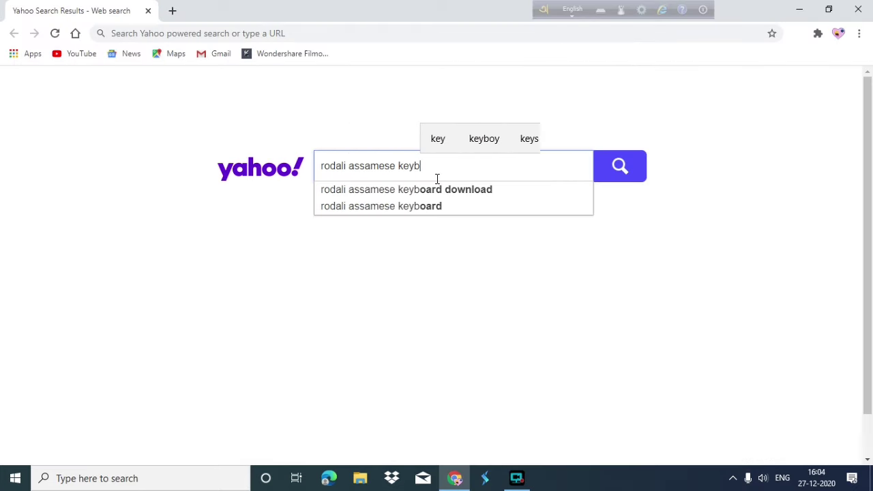
pyautogui.write('oard f')
# Search Yahoo for 'rodali assamese keyboard for windows 10', correcting typos along the way
pyautogui.press('BackSpace')
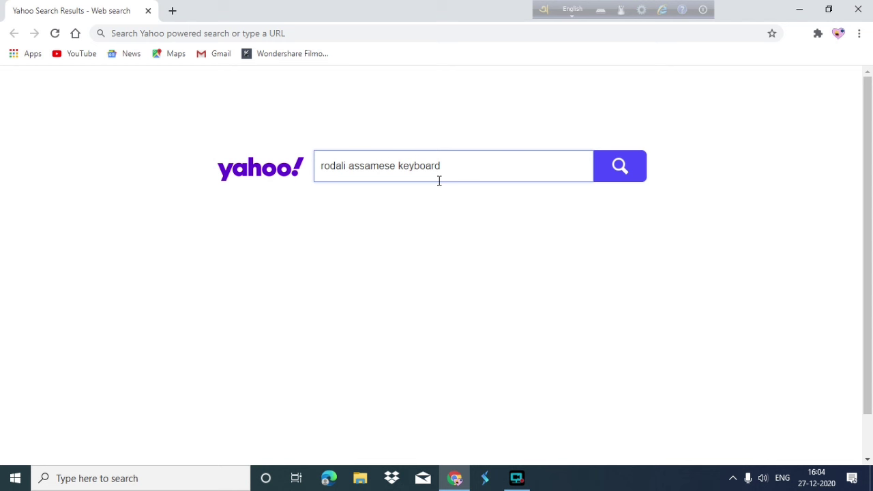
pyautogui.write('for widn')
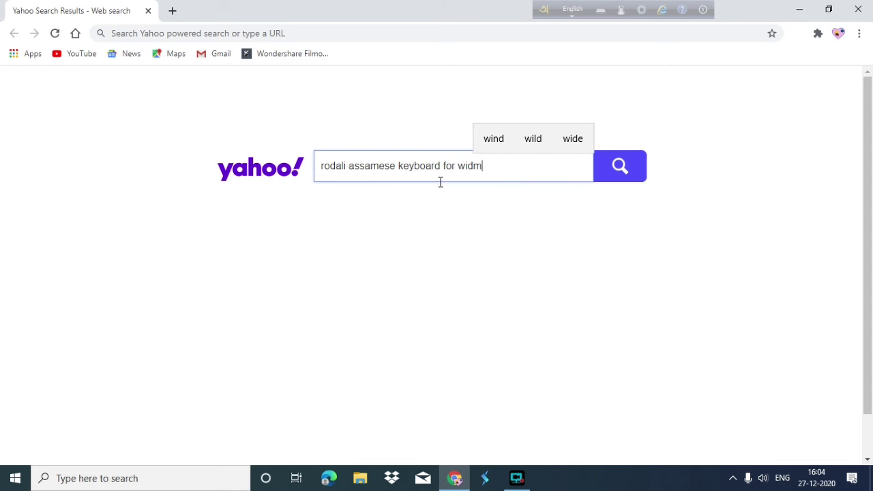
pyautogui.press('BackSpace')
pyautogui.write('ndow 10')
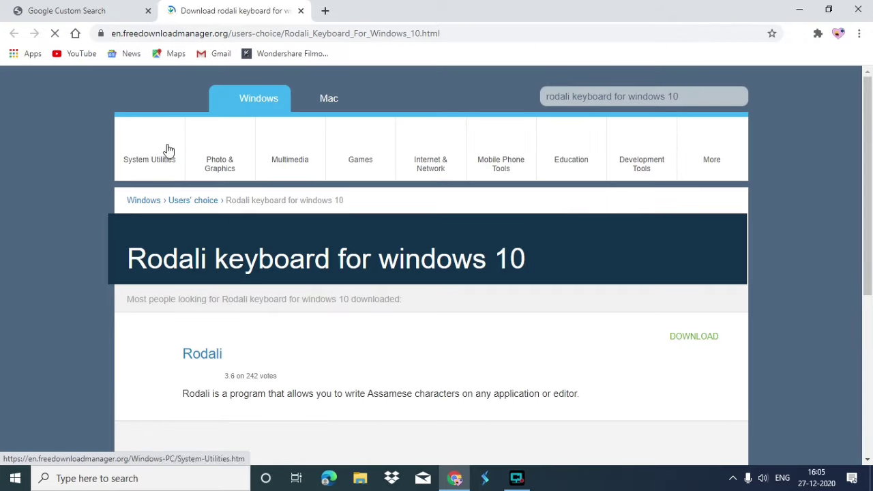
# Scroll the FreeDownloadManager page to locate the Rodali 2.0 download
pyautogui.scroll(-5, 632, 174)
pyautogui.scroll(5, 633, 173)
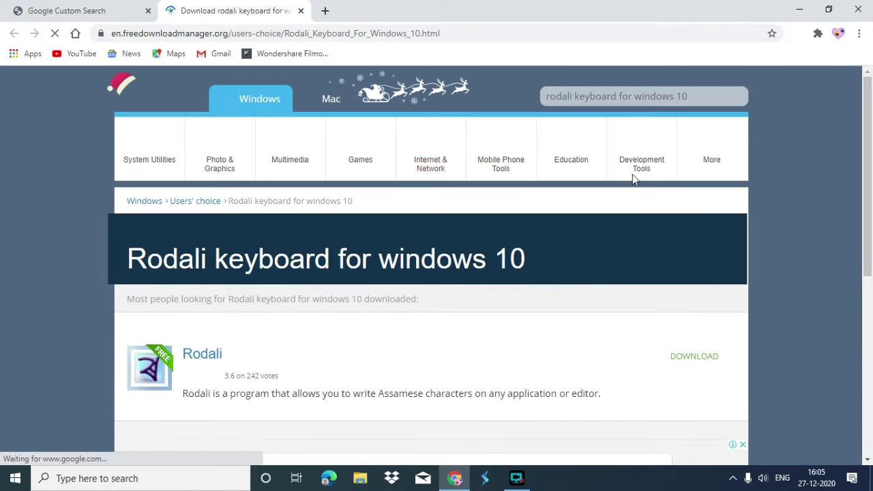
pyautogui.scroll(-3, 387, 234)
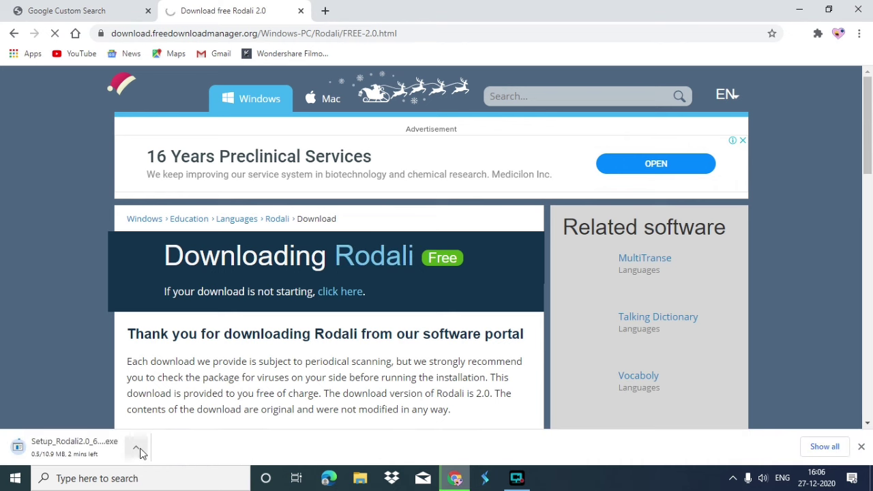
# Show the downloaded Rodali installer in its folder from the browser's download menu
pyautogui.click(136, 446)
pyautogui.click(859, 34)
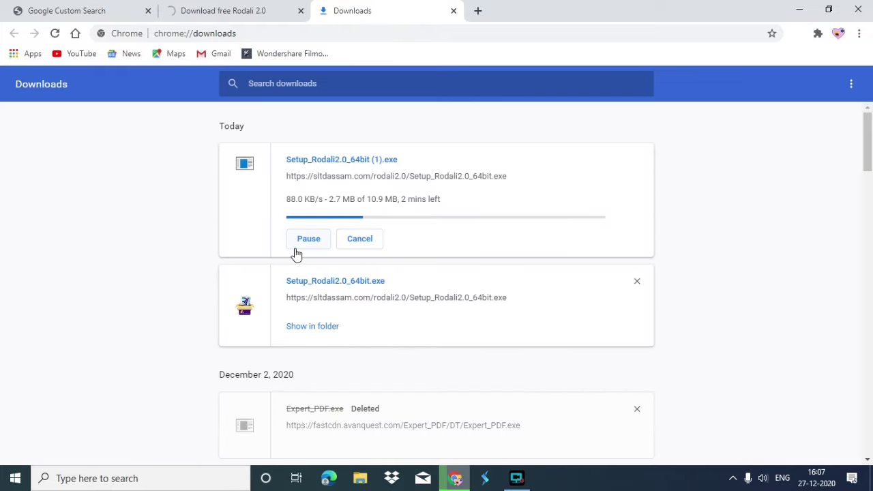
pyautogui.click(327, 204)
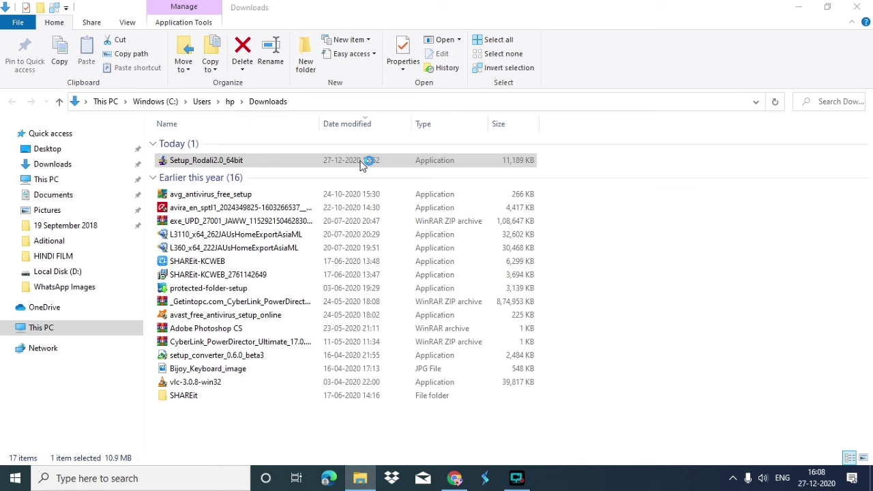
# Run the Rodali 2.0 setup, install it, dismiss the error and finish the wizard
pyautogui.click(493, 354)
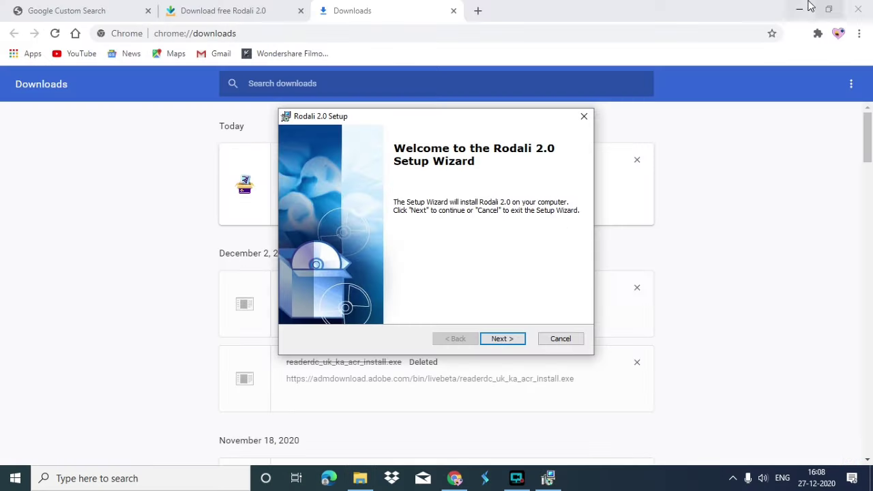
pyautogui.click(808, 7)
pyautogui.click(503, 340)
pyautogui.click(503, 339)
pyautogui.moveTo(448, 116)
pyautogui.mouseDown()
pyautogui.moveTo(520, 130)
pyautogui.moveTo(650, 110)
pyautogui.mouseUp()
pyautogui.click(510, 282)
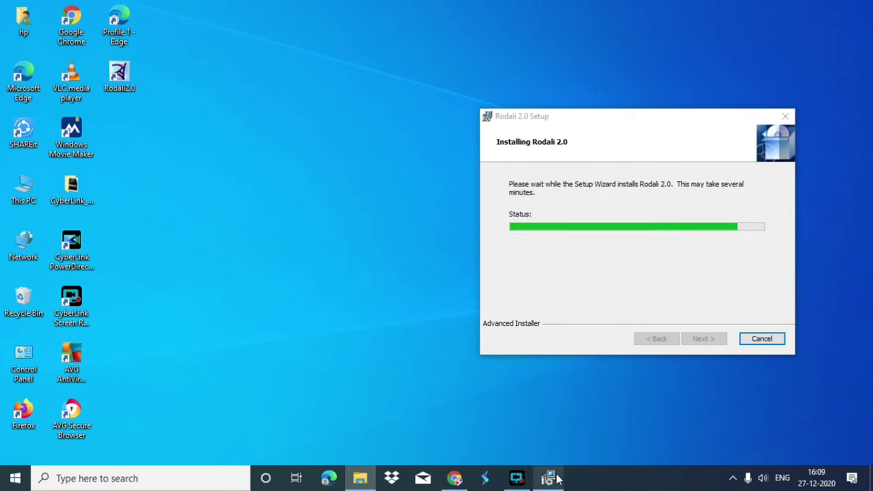
pyautogui.press('Return')
# Refresh the desktop so the Rodali2.0 shortcut appears
pyautogui.rightClick(378, 88)
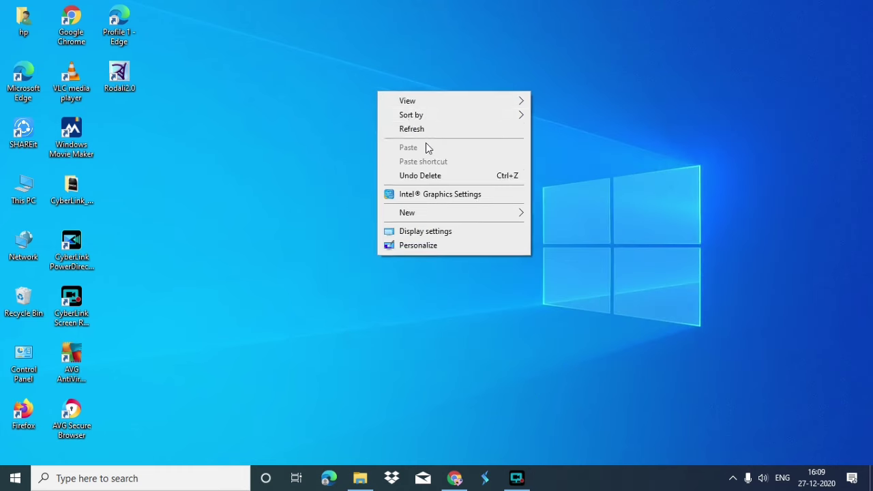
pyautogui.rightClick(338, 77)
pyautogui.click(384, 114)
pyautogui.click(384, 141)
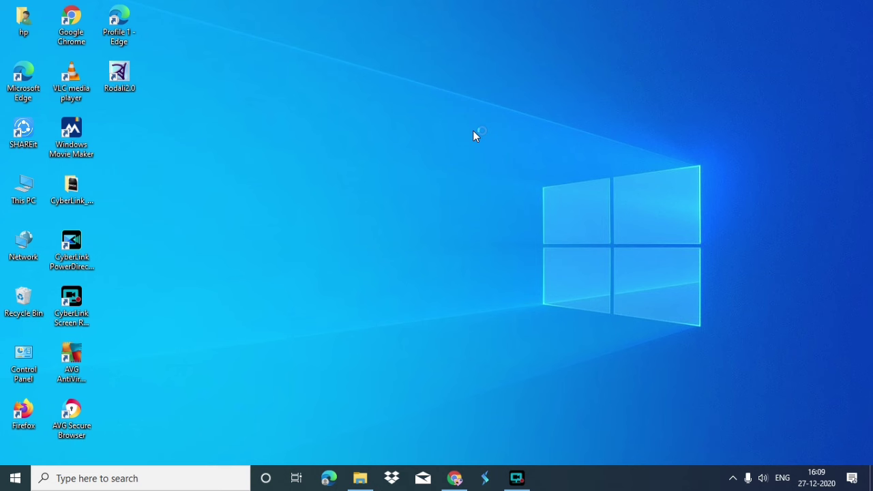
# Launch Rodali 2.0 and close the extra Notepad. Arrange the windows, switch input to Assamese, and focus Notepad
pyautogui.doubleClick(119, 73)
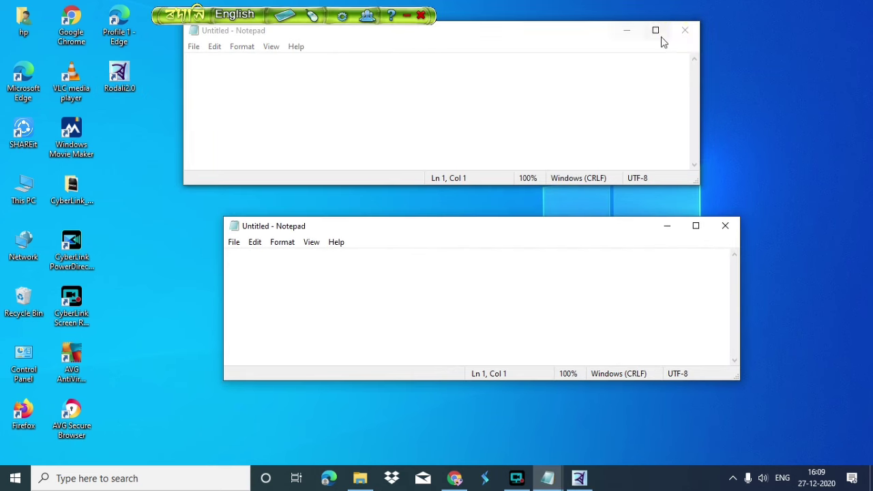
pyautogui.click(684, 32)
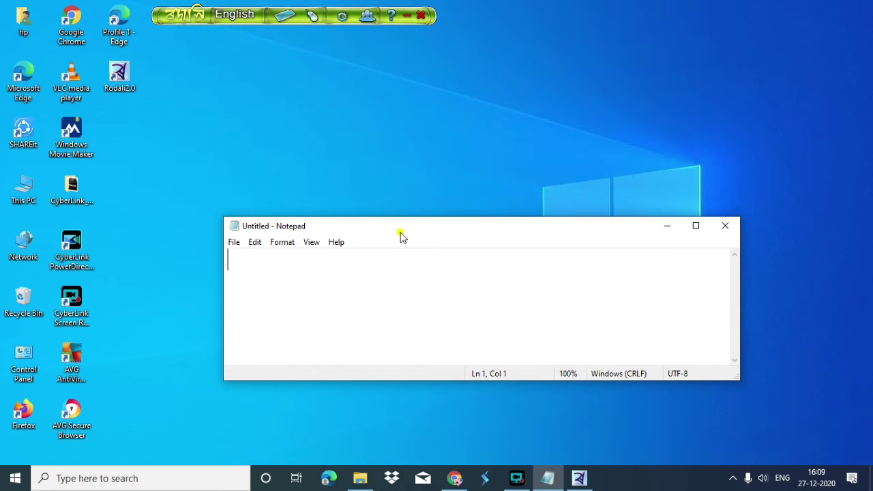
pyautogui.moveTo(401, 234); pyautogui.dragTo(356, 159)
pyautogui.moveTo(222, 20); pyautogui.dragTo(316, 36)
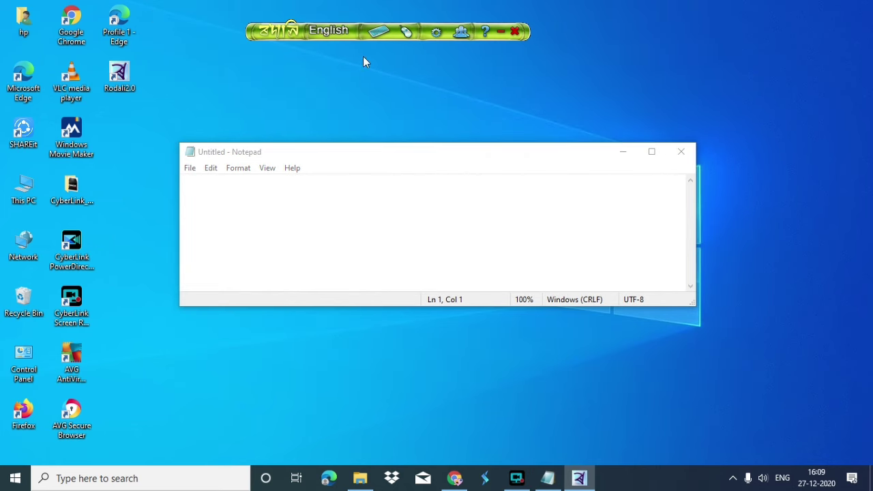
pyautogui.click(323, 38)
pyautogui.click(314, 205)
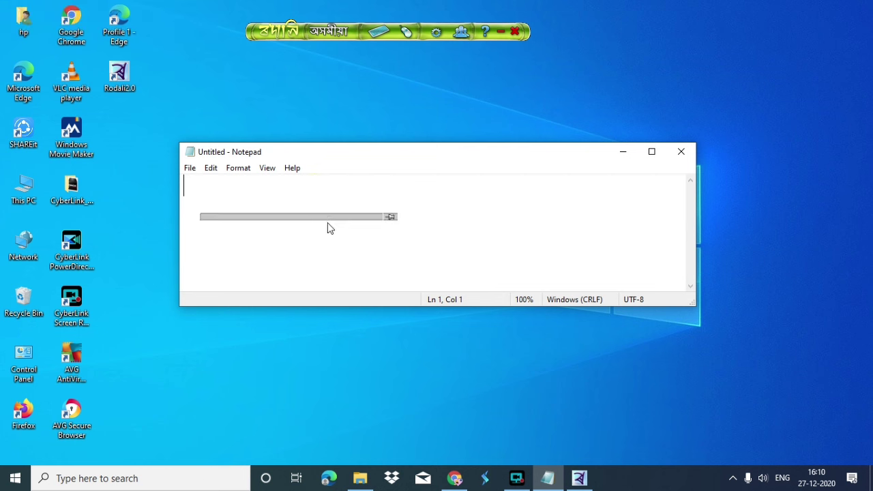
# Test-type 'aamia' in Notepad and erase the trailing letters
pyautogui.write('aamia')
pyautogui.press('BackSpace')
pyautogui.press('BackSpace')
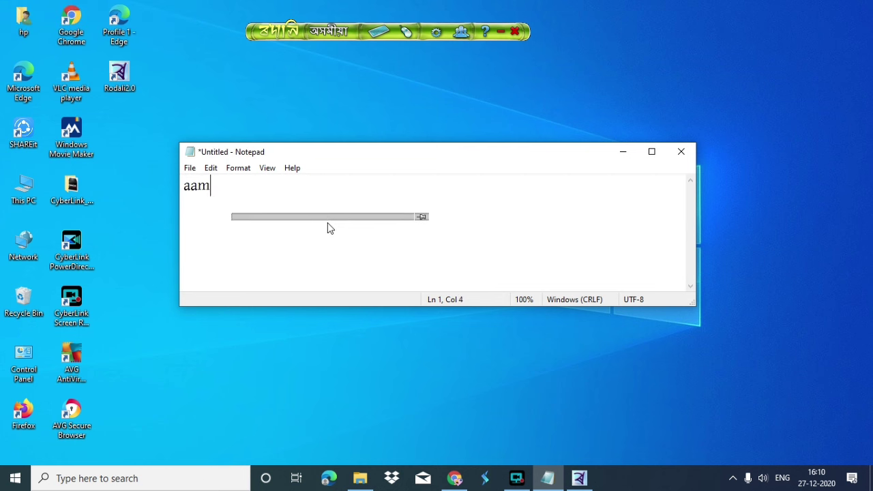
pyautogui.press('BackSpace')
pyautogui.press('BackSpace')
# Type 'ami kenekoi axomiya likhim', trim it to আমি, and open the phonetic layout table
pyautogui.write('am')
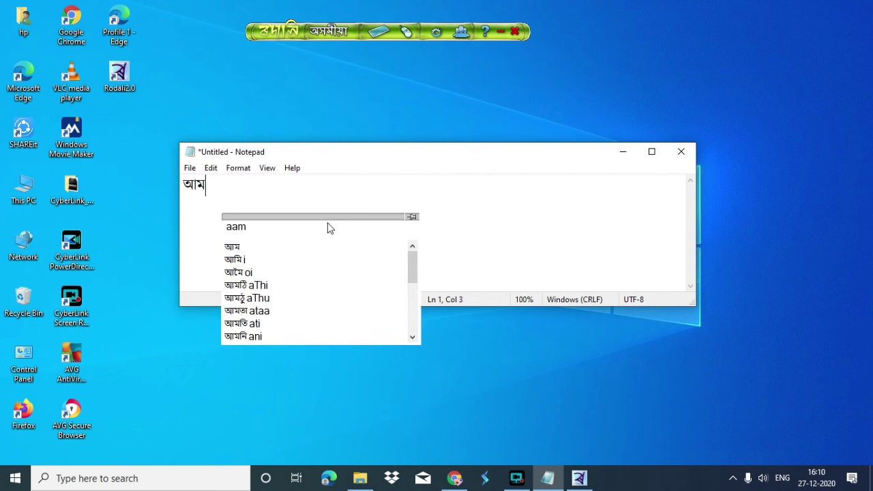
pyautogui.write('i kene')
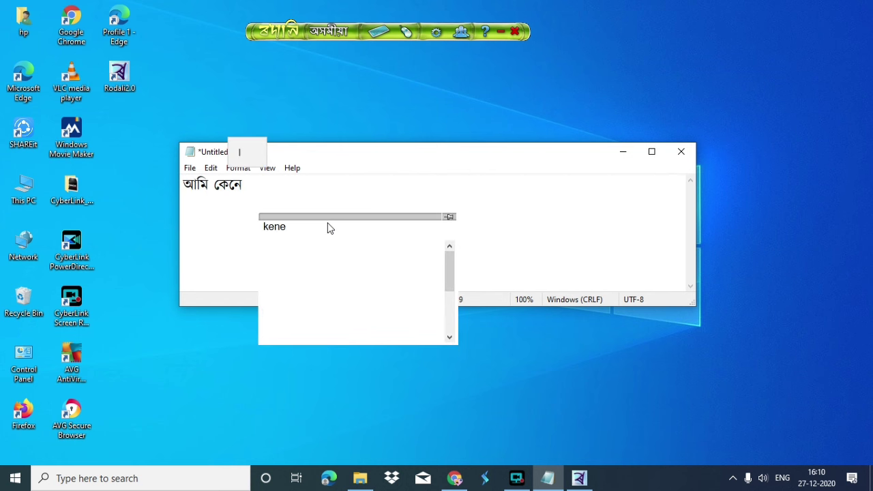
pyautogui.write('koi axom')
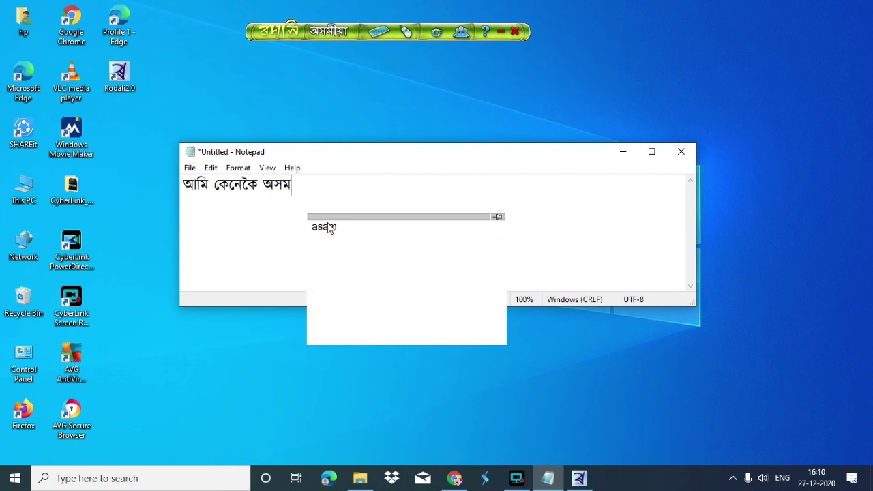
pyautogui.write('iya li')
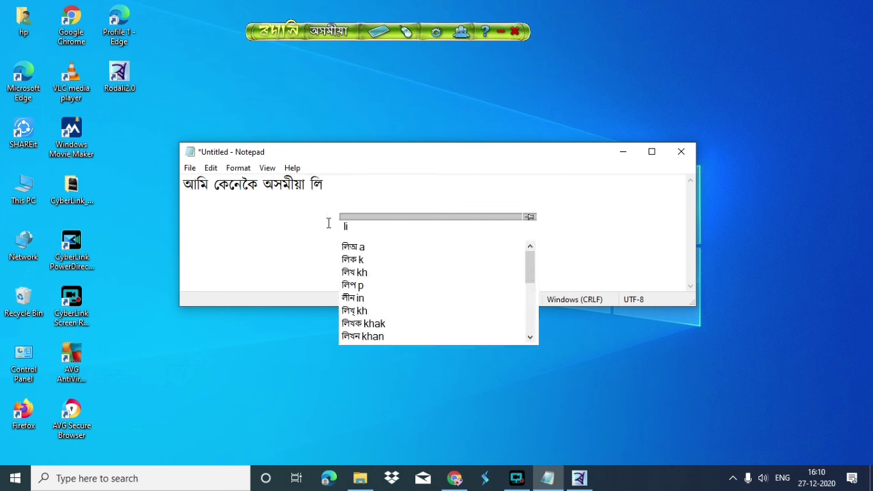
pyautogui.write('khim')
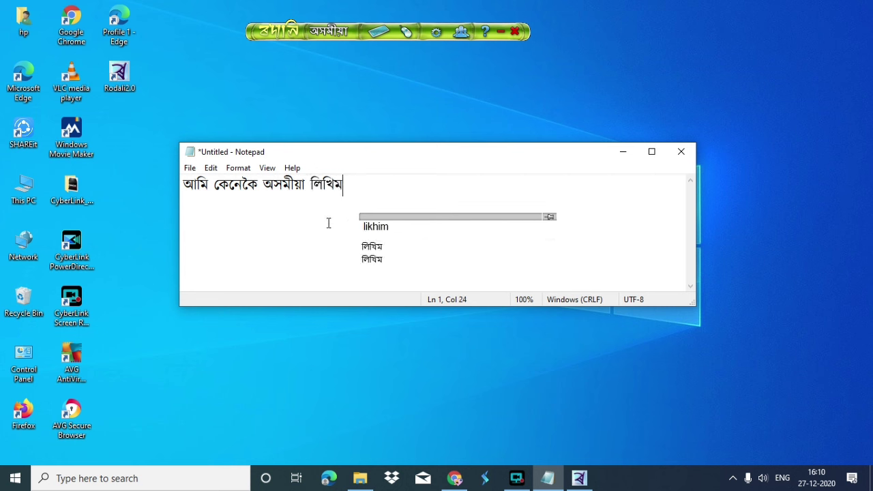
pyautogui.press('BackSpace')
pyautogui.press('BackSpace')
pyautogui.press('BackSpace')
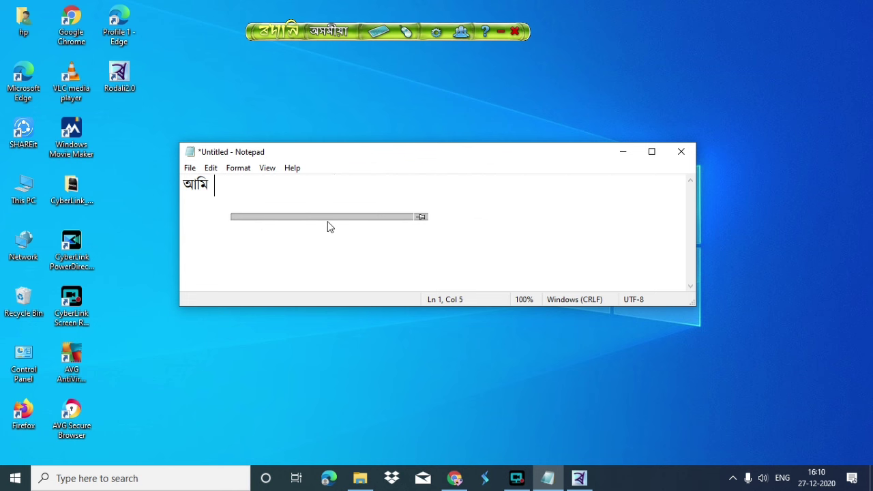
pyautogui.click(382, 33)
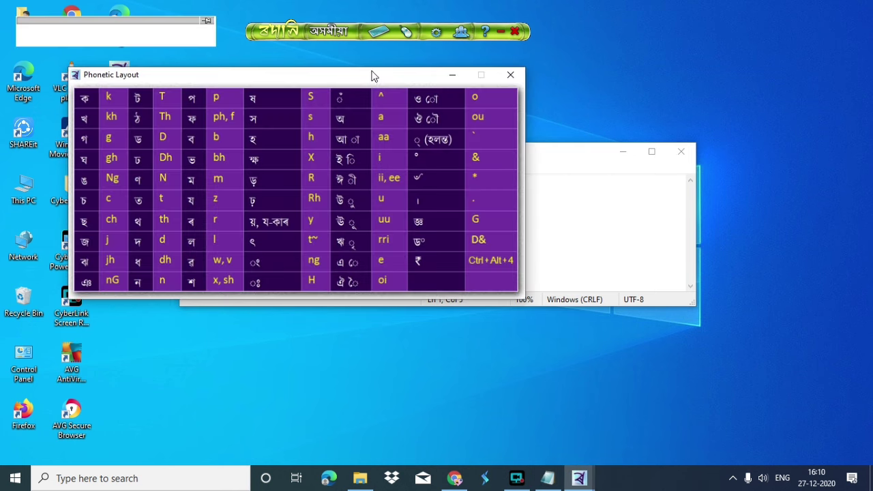
pyautogui.moveTo(372, 75); pyautogui.dragTo(468, 106)
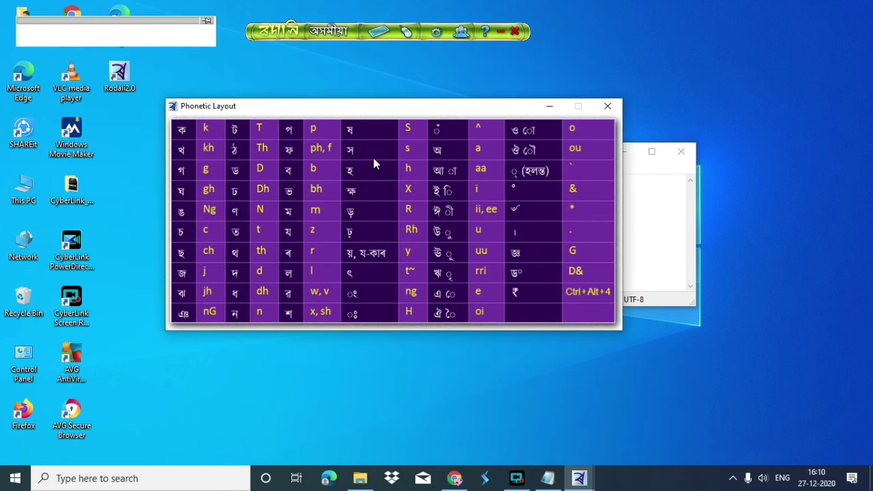
# Open the on-screen Assamese keyboard and close the phonetic table. Make Notepad the typing target after the warning
pyautogui.click(410, 39)
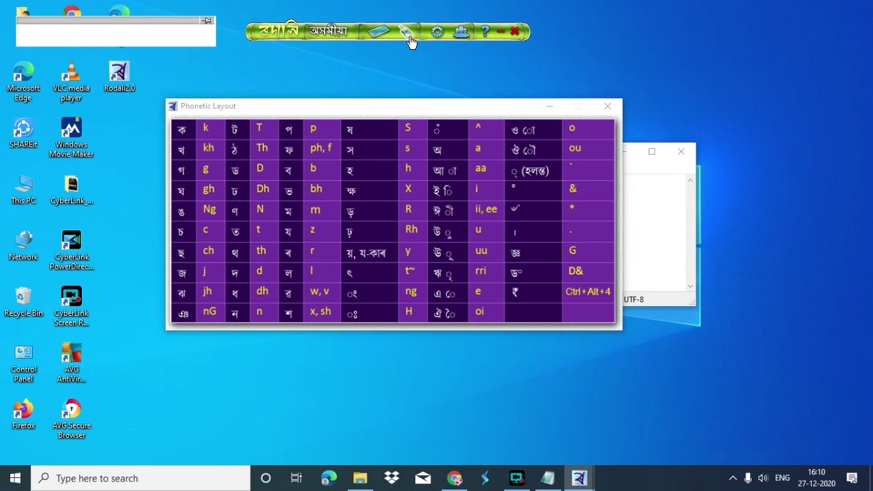
pyautogui.click(607, 106)
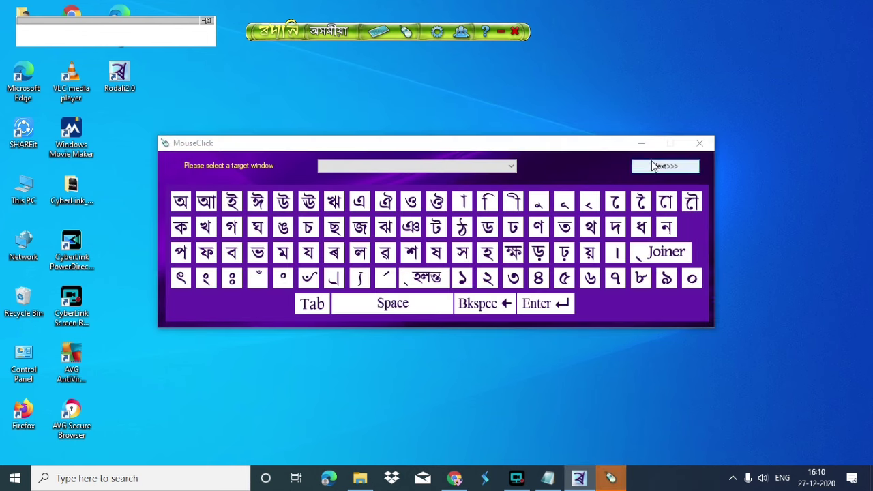
pyautogui.click(661, 166)
pyautogui.click(509, 208)
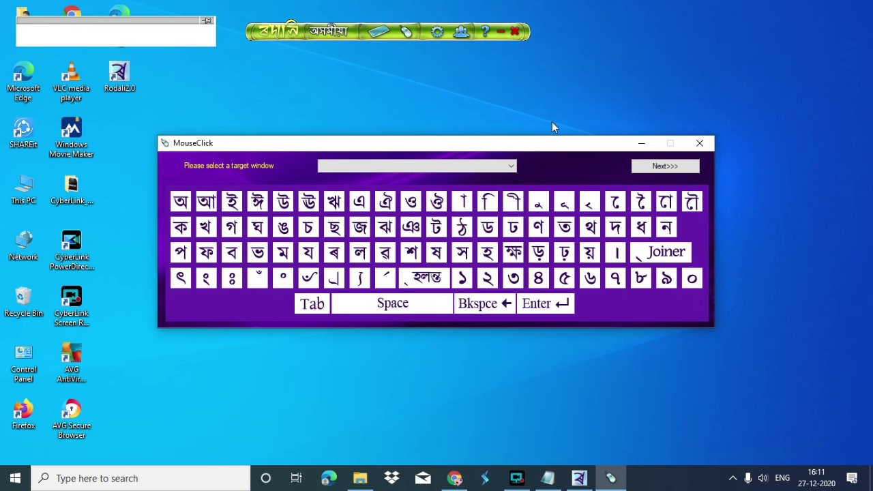
pyautogui.moveTo(553, 145); pyautogui.dragTo(559, 254)
pyautogui.click(356, 205)
# Try another on-screen key, dismiss the target-window warning, and close the keyboard
pyautogui.click(369, 338)
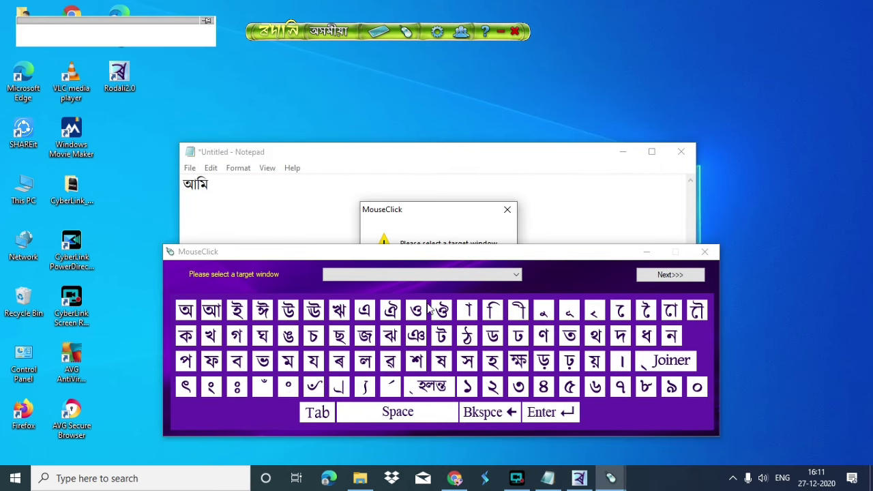
pyautogui.click(509, 207)
pyautogui.moveTo(487, 253); pyautogui.dragTo(478, 144)
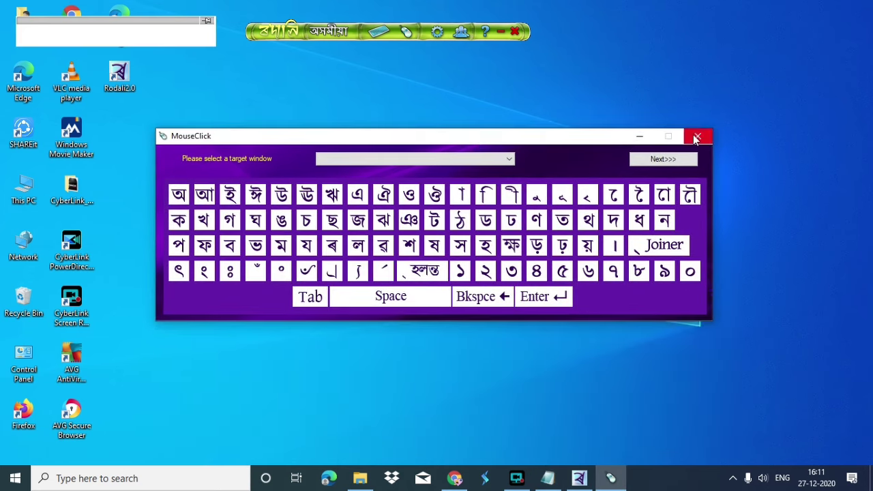
pyautogui.click(695, 136)
# Reopen the on-screen keyboard, flip between its letter and conjunct pages, then close it
pyautogui.click(404, 30)
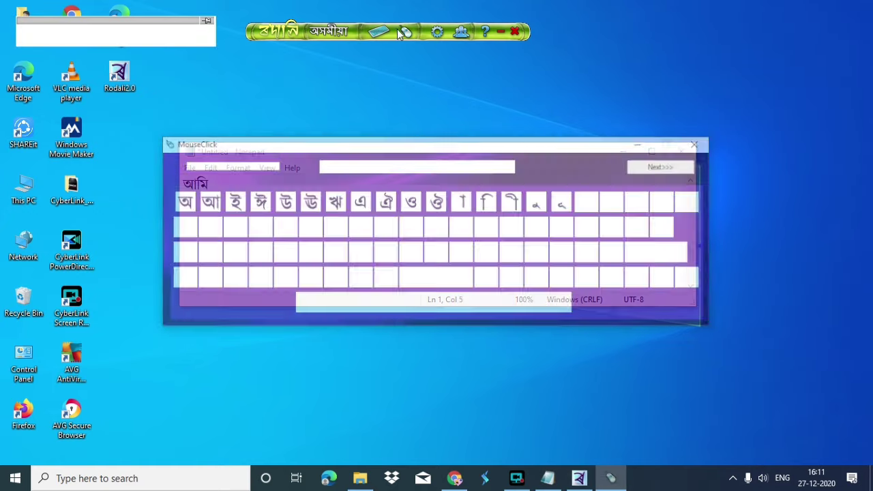
pyautogui.click(666, 168)
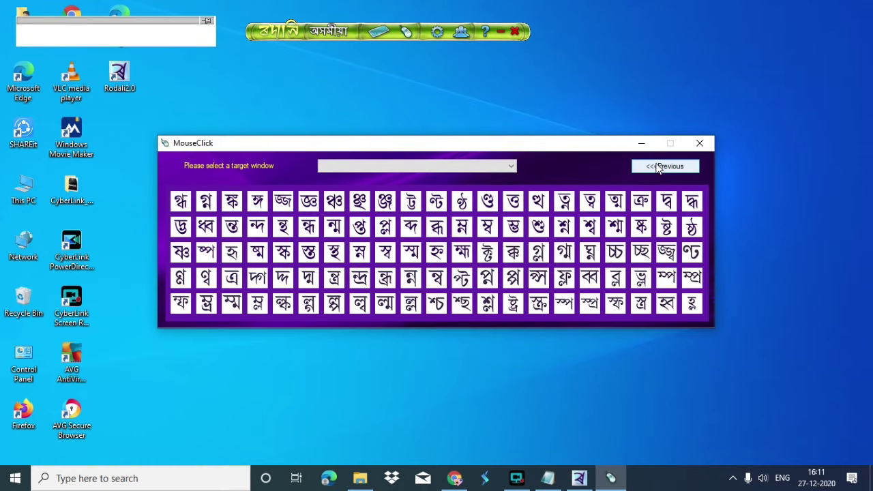
pyautogui.click(658, 167)
pyautogui.click(655, 167)
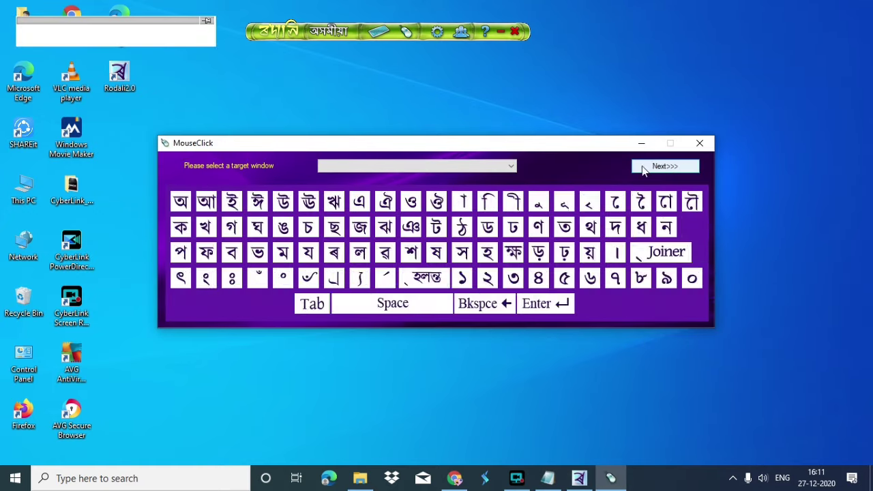
pyautogui.click(642, 165)
pyautogui.click(700, 142)
# Browse Rodali's settings, then close Notepad without saving the Assamese text
pyautogui.click(440, 34)
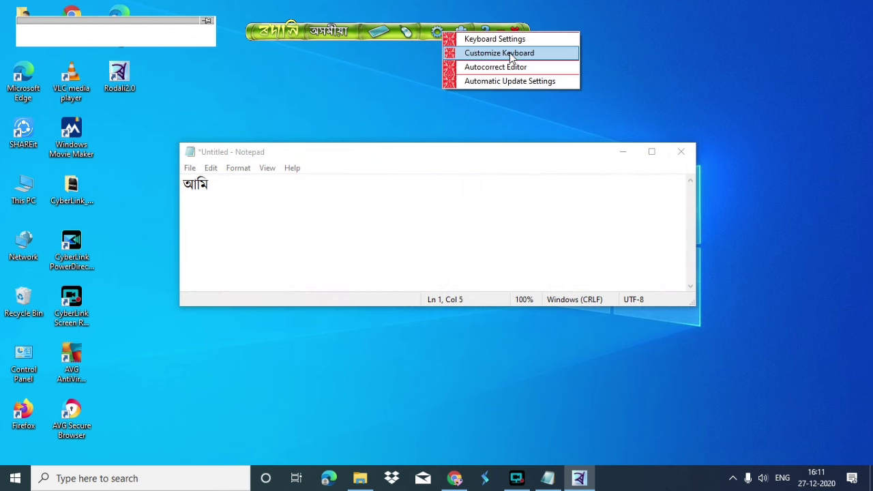
pyautogui.click(407, 180)
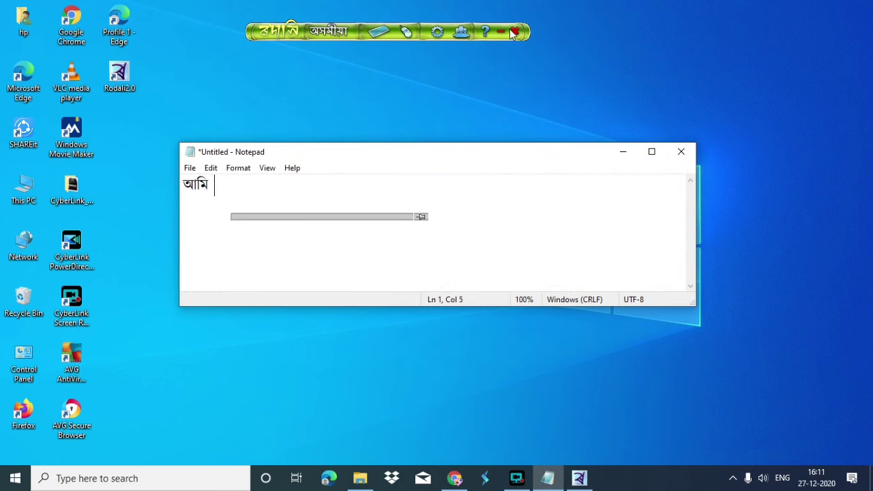
pyautogui.click(683, 153)
pyautogui.click(456, 237)
# Refresh the desktop several times, then pause the screen recording
pyautogui.rightClick(537, 109)
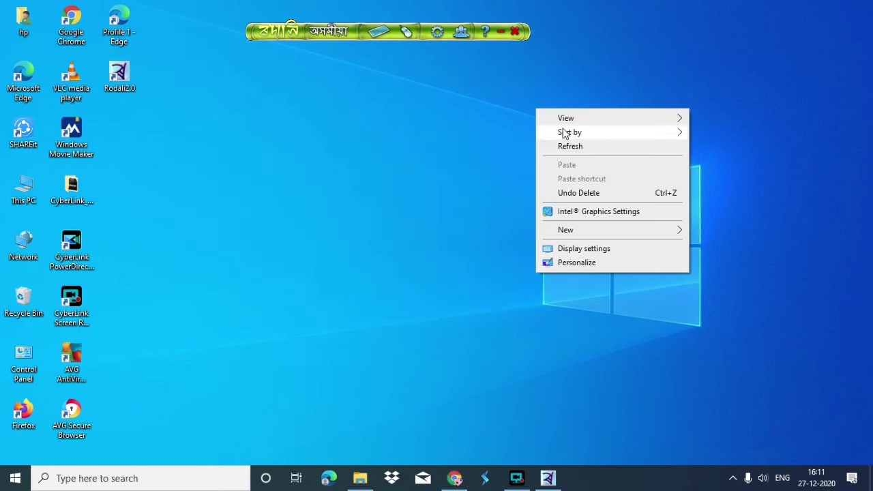
pyautogui.rightClick(533, 81)
pyautogui.click(566, 118)
pyautogui.rightClick(534, 84)
pyautogui.click(561, 121)
pyautogui.rightClick(554, 73)
pyautogui.click(593, 111)
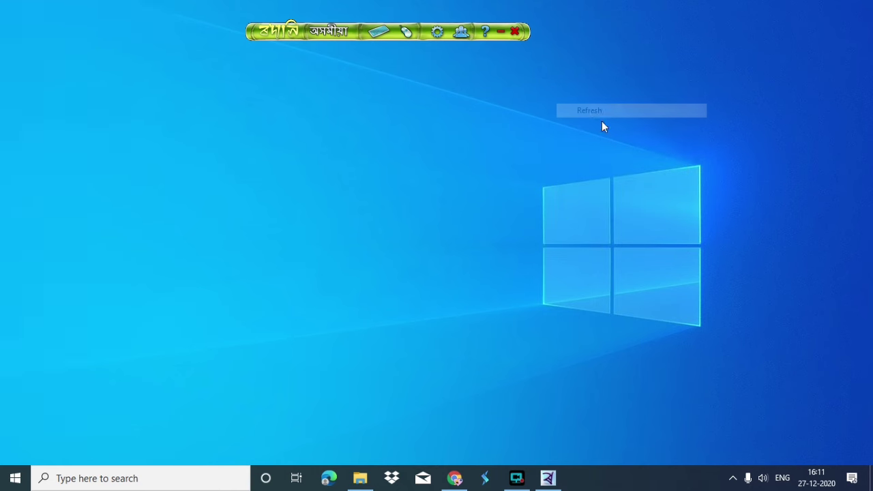
pyautogui.click(517, 480)
pyautogui.click(446, 342)
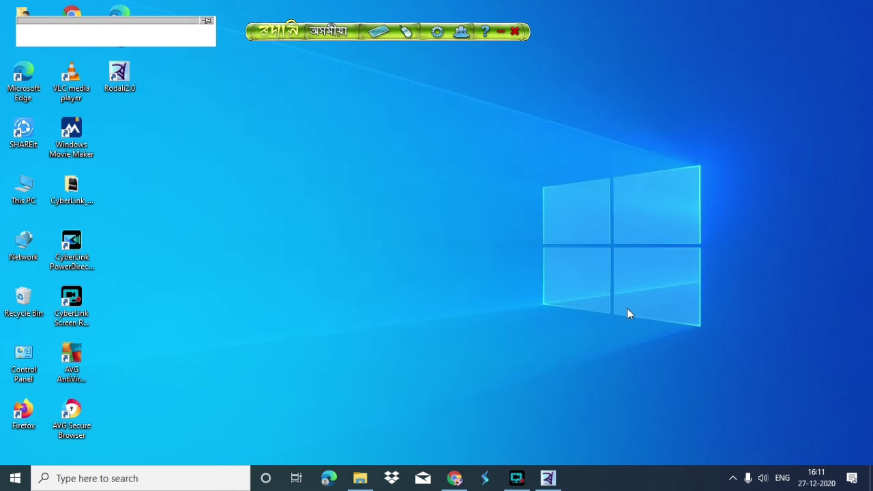